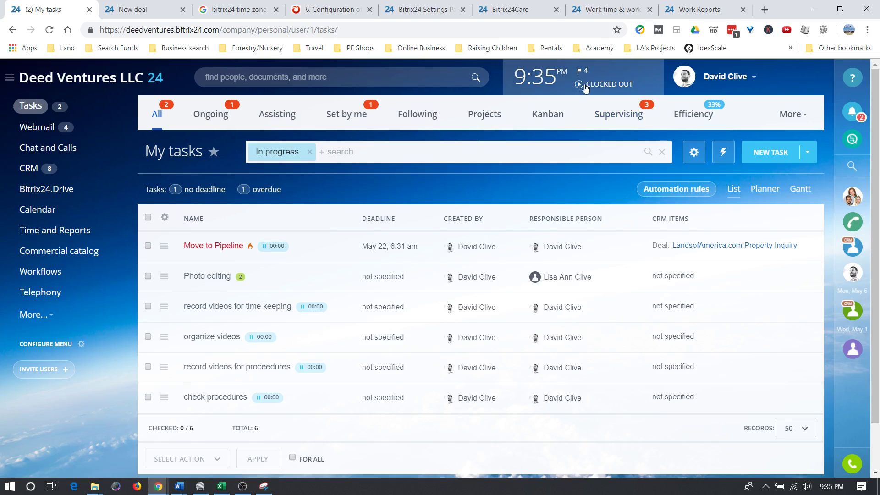
Open the working day controls and clock back in by continuing the working day
{"action": "left_click", "coordinate": [588, 84]}
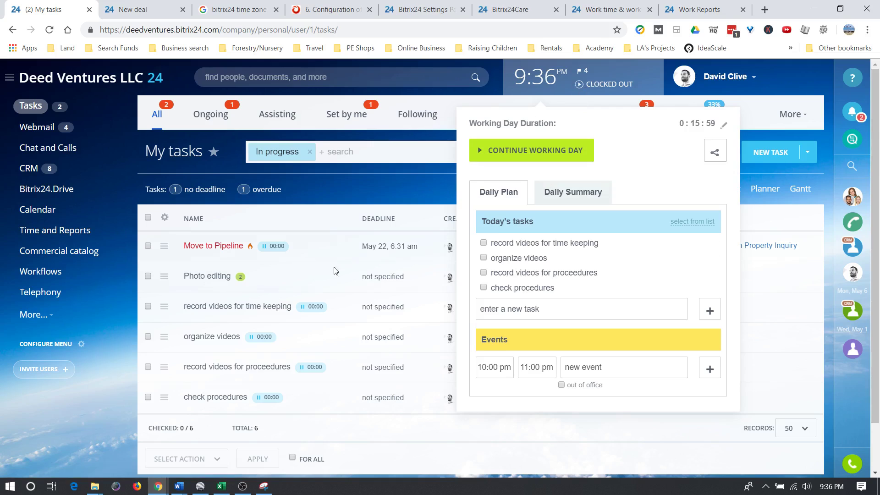
{"action": "left_click", "coordinate": [577, 86]}
{"action": "left_click", "coordinate": [589, 89]}
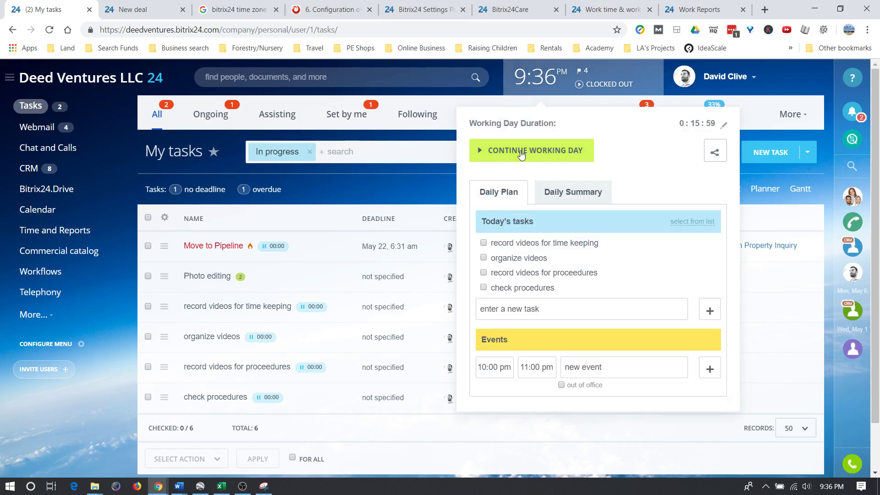
{"action": "left_click", "coordinate": [510, 157]}
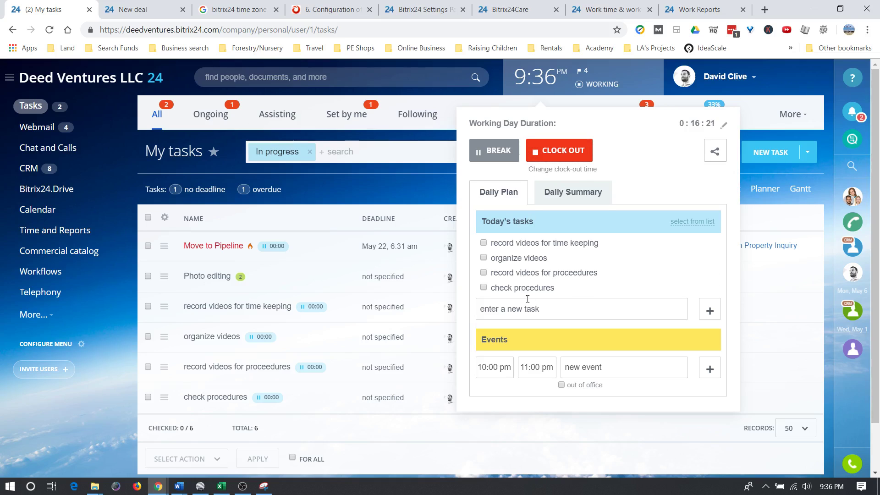
Add a new task named "Record this video" to today's tasks in the daily plan
{"action": "left_click", "coordinate": [517, 312]}
{"action": "type", "text": "Record this video"}
{"action": "key", "text": "Return"}
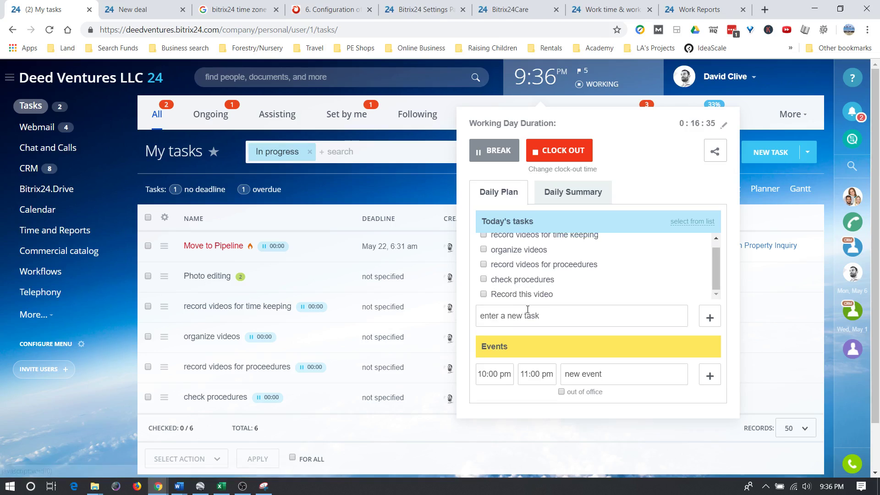
Write the daily summary "Here are my notes for today. These notes will be sent to your supervisor at the end of the day when they are submitted."
{"action": "left_click", "coordinate": [560, 194]}
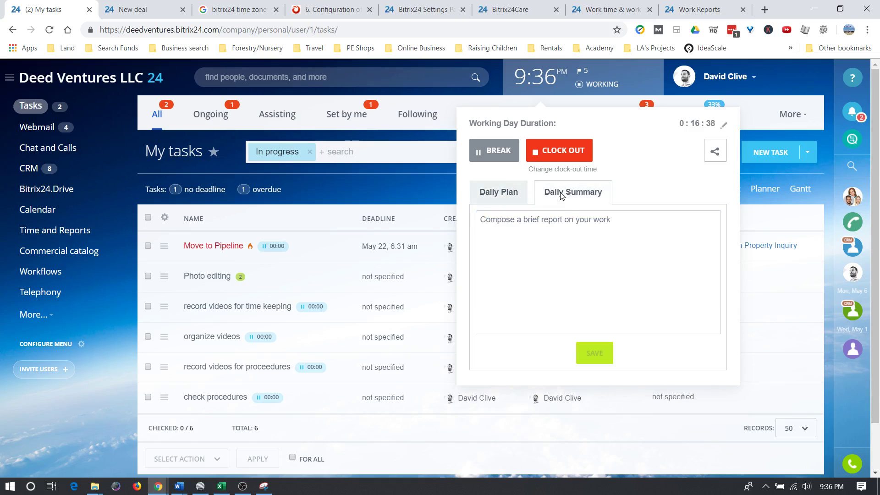
{"action": "left_click", "coordinate": [597, 225]}
{"action": "type", "text": "Here are"}
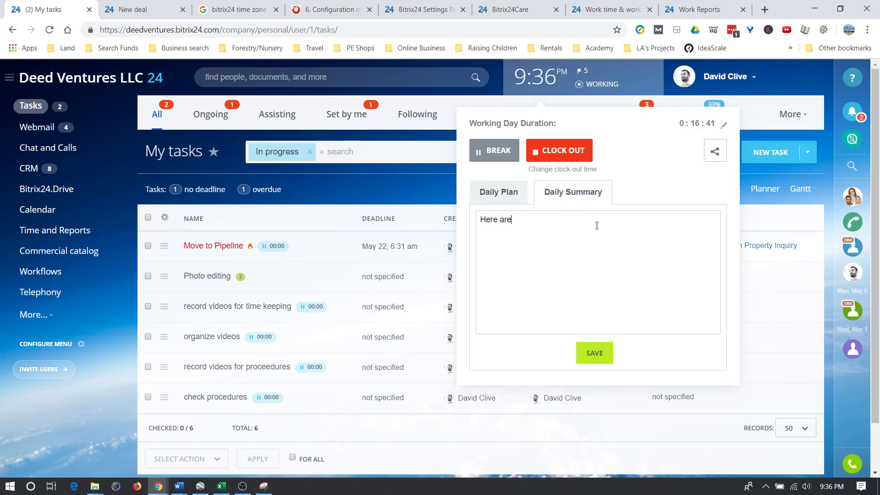
{"action": "type", "text": " my notes for today. These note"}
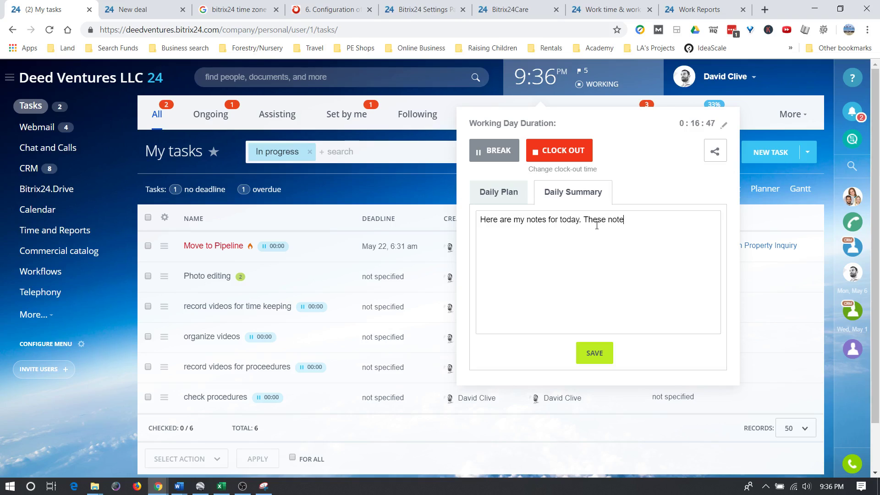
{"action": "type", "text": "s will be sent to your"}
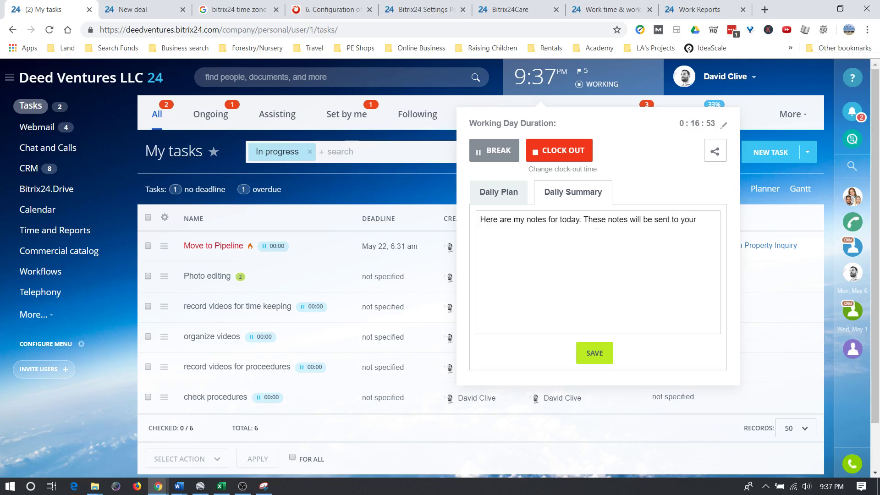
{"action": "type", "text": " super"}
{"action": "type", "text": "viso"}
{"action": "key", "text": "BackSpace"}
{"action": "type", "text": "sor at the end of the day when t"}
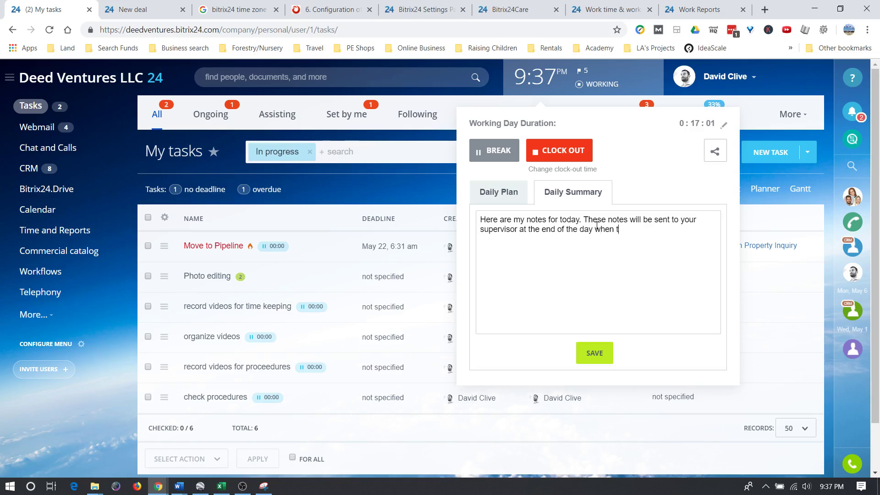
{"action": "type", "text": "hey are submitted."}
Return to the daily plan, mark the "Record this video" task complete and reopen it
{"action": "left_click", "coordinate": [506, 192]}
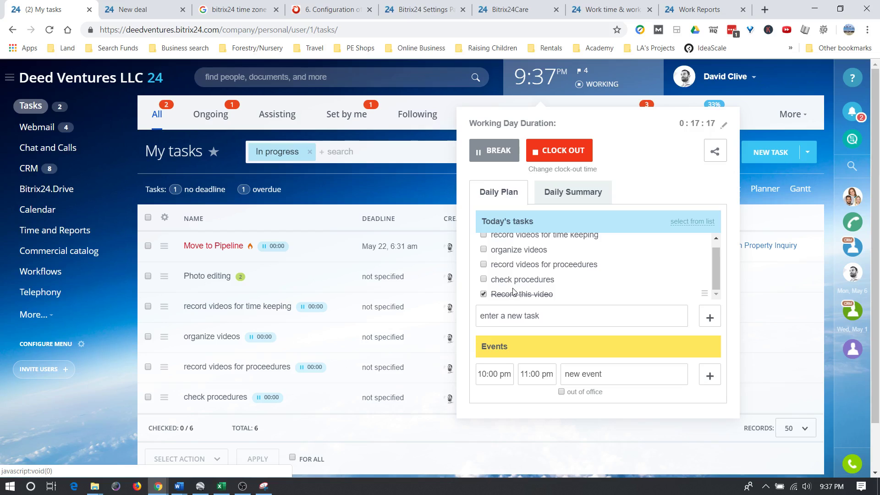
{"action": "scroll", "coordinate": [560, 283], "scroll_direction": "up", "scroll_amount": 1}
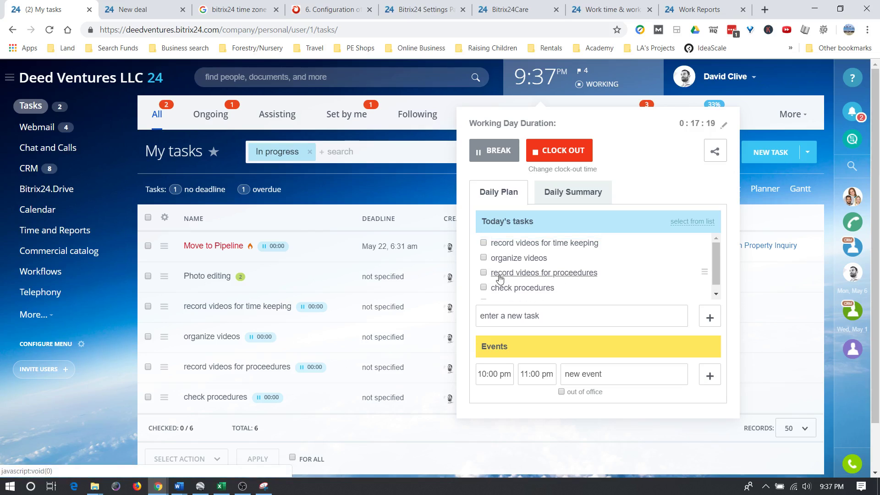
{"action": "scroll", "coordinate": [567, 269], "scroll_direction": "down", "scroll_amount": 1}
{"action": "scroll", "coordinate": [566, 275], "scroll_direction": "down", "scroll_amount": 1}
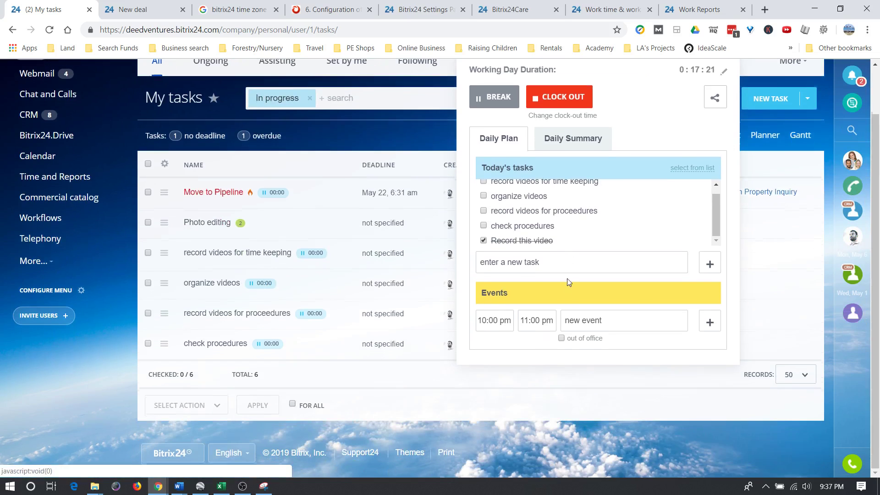
{"action": "scroll", "coordinate": [579, 324], "scroll_direction": "up", "scroll_amount": 1}
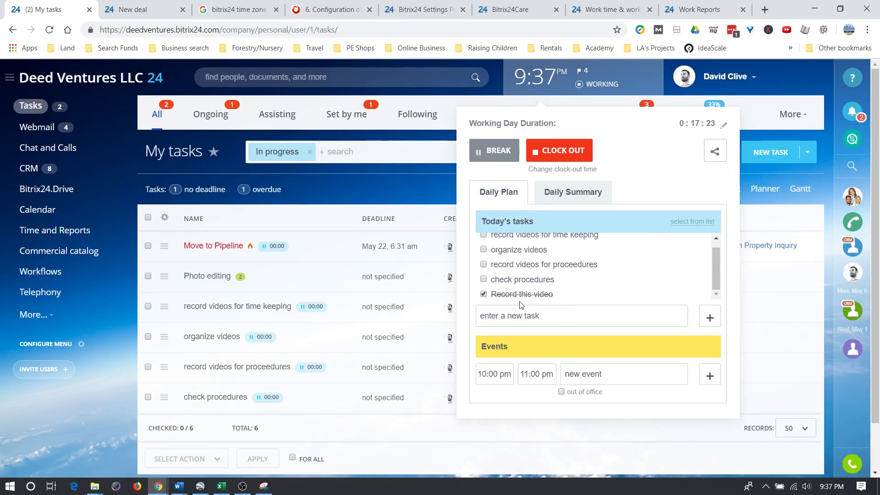
{"action": "left_click", "coordinate": [484, 295]}
{"action": "scroll", "coordinate": [505, 293], "scroll_direction": "down", "scroll_amount": 1}
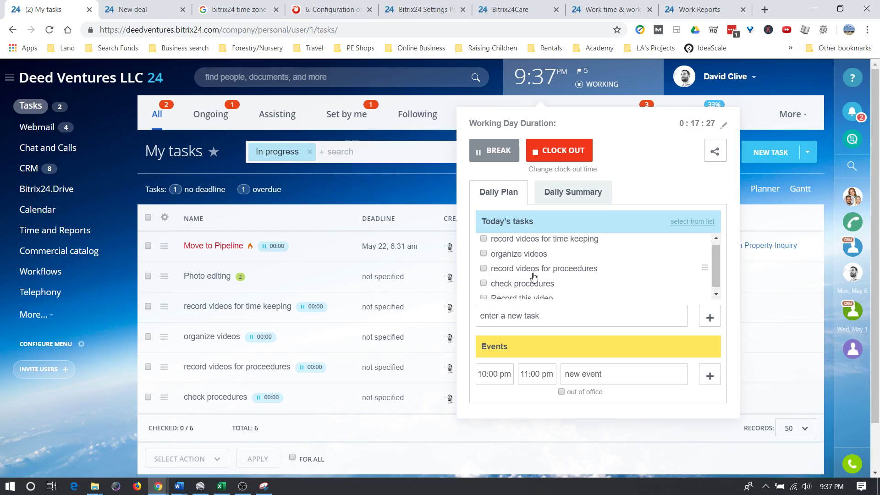
Open the "Record this video" task and review its comment area and change history
{"action": "left_click", "coordinate": [506, 296]}
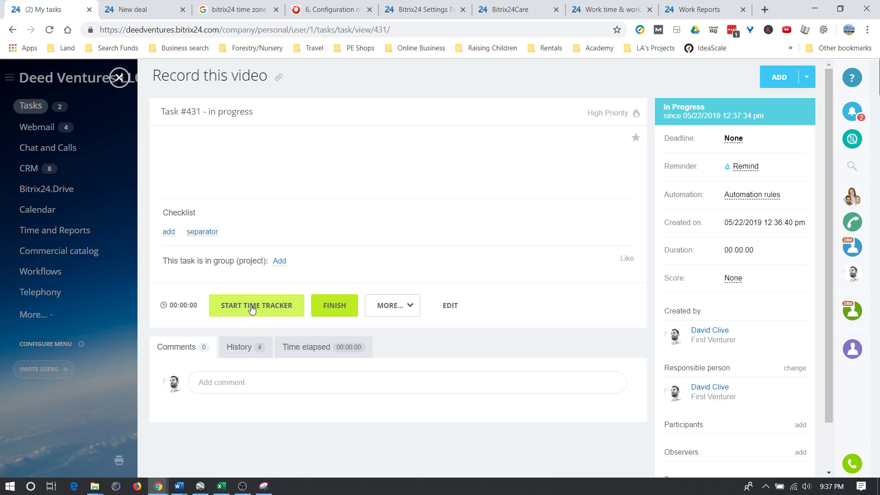
{"action": "left_click", "coordinate": [227, 383]}
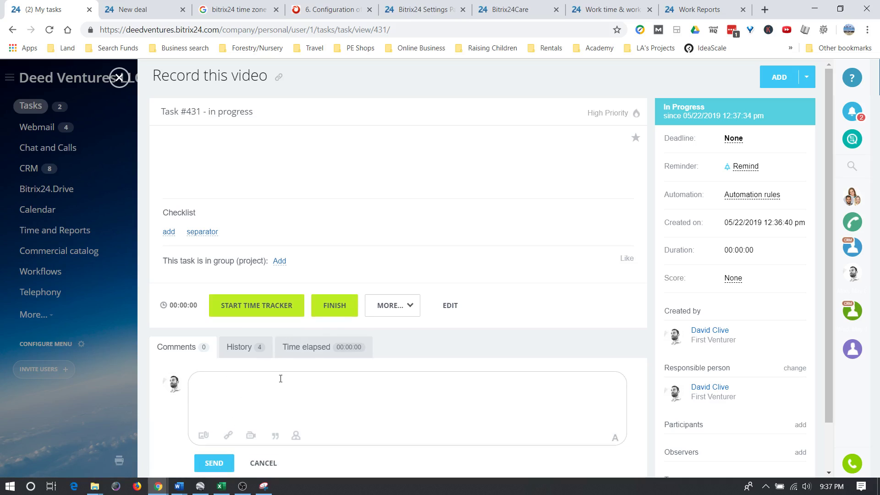
{"action": "scroll", "coordinate": [275, 390], "scroll_direction": "down", "scroll_amount": 2}
{"action": "scroll", "coordinate": [271, 382], "scroll_direction": "up", "scroll_amount": 2}
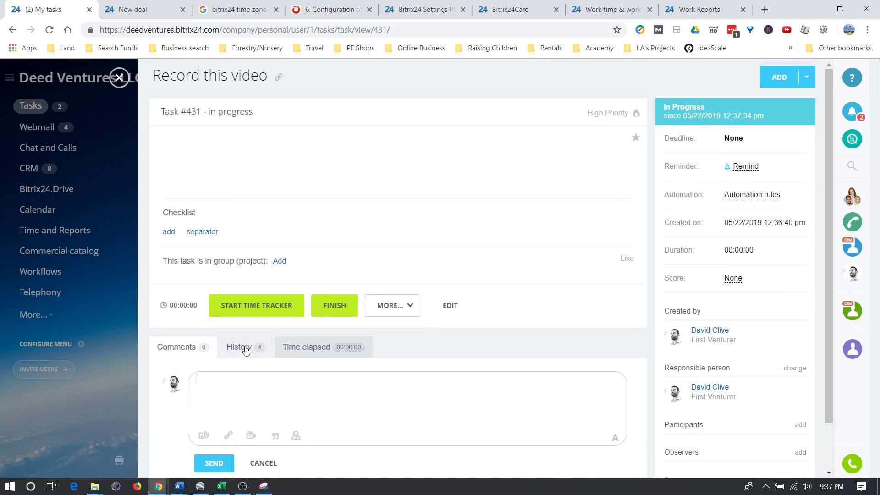
{"action": "left_click", "coordinate": [239, 347]}
{"action": "scroll", "coordinate": [275, 390], "scroll_direction": "down", "scroll_amount": 2}
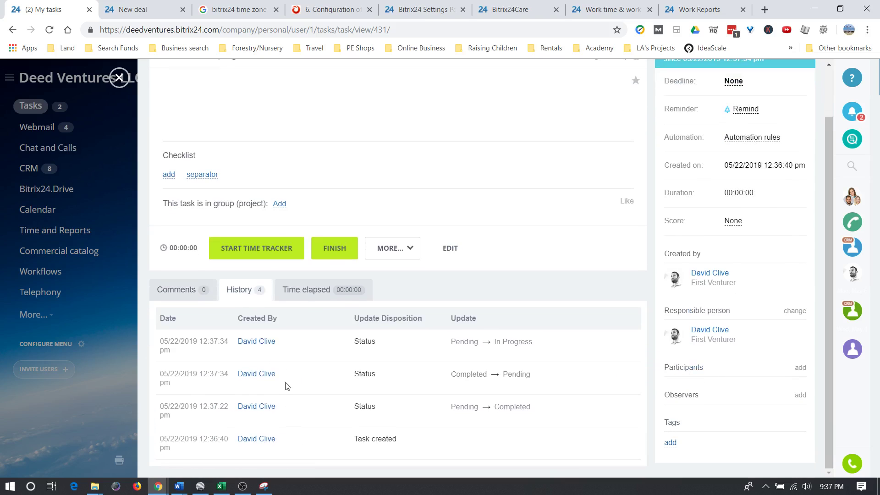
{"action": "scroll", "coordinate": [269, 286], "scroll_direction": "up", "scroll_amount": 1}
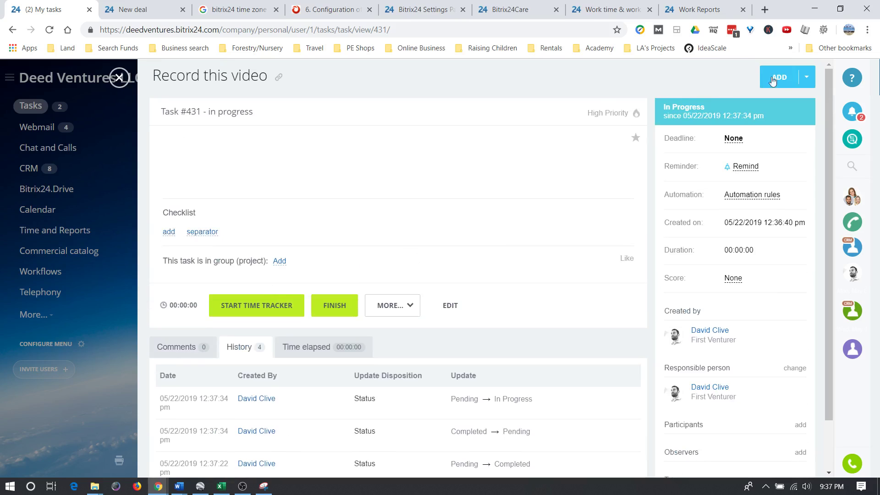
Start a subtask of "Record this video" titled "Need to mention subtask creation"
{"action": "left_click", "coordinate": [810, 81]}
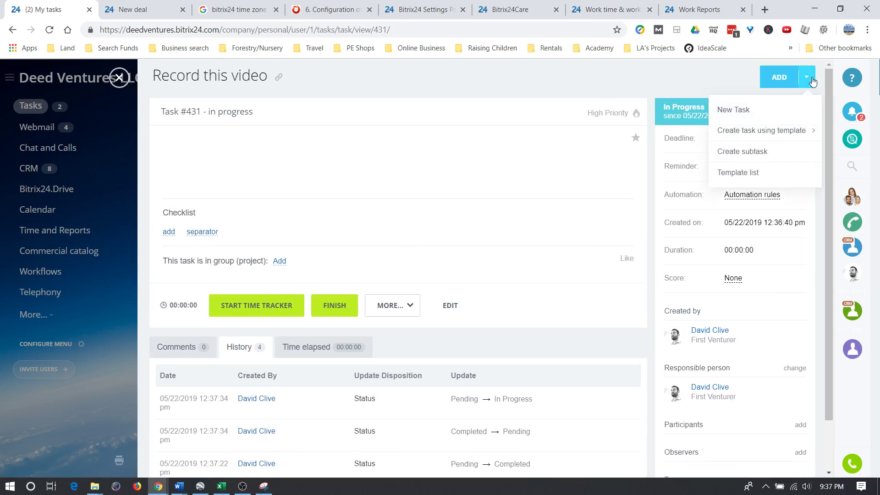
{"action": "left_click", "coordinate": [739, 152]}
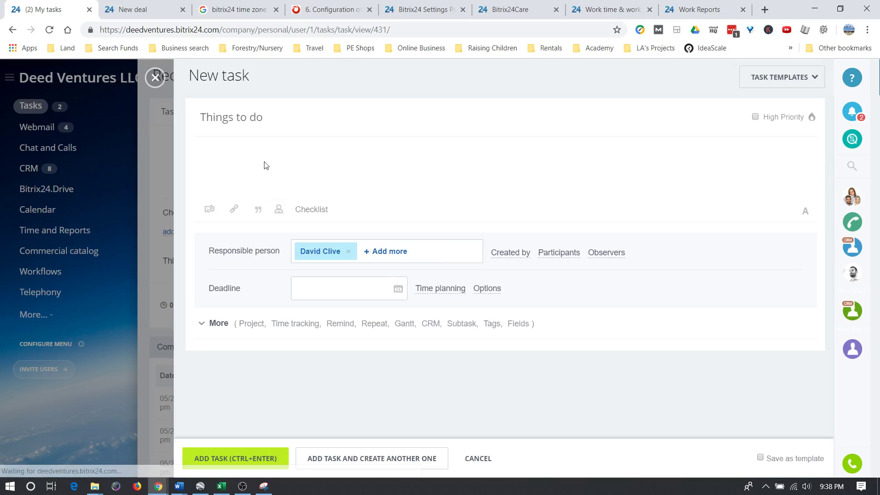
{"action": "left_click", "coordinate": [271, 122]}
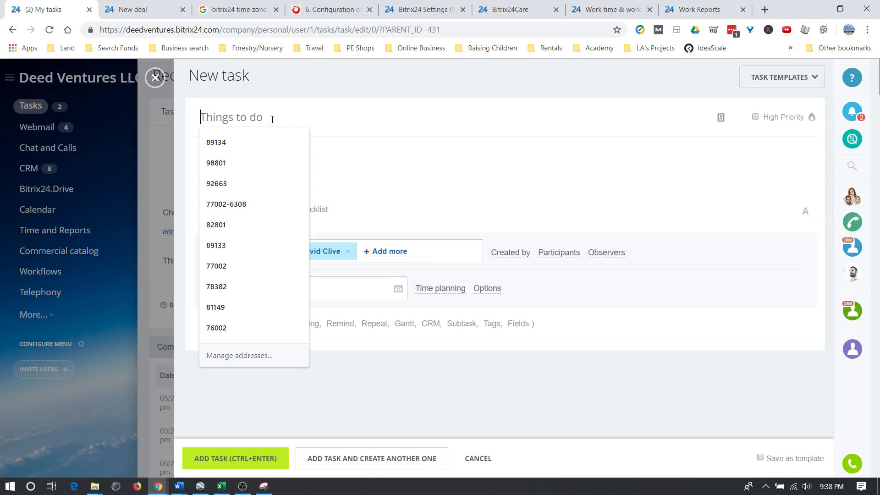
{"action": "type", "text": "Need t"}
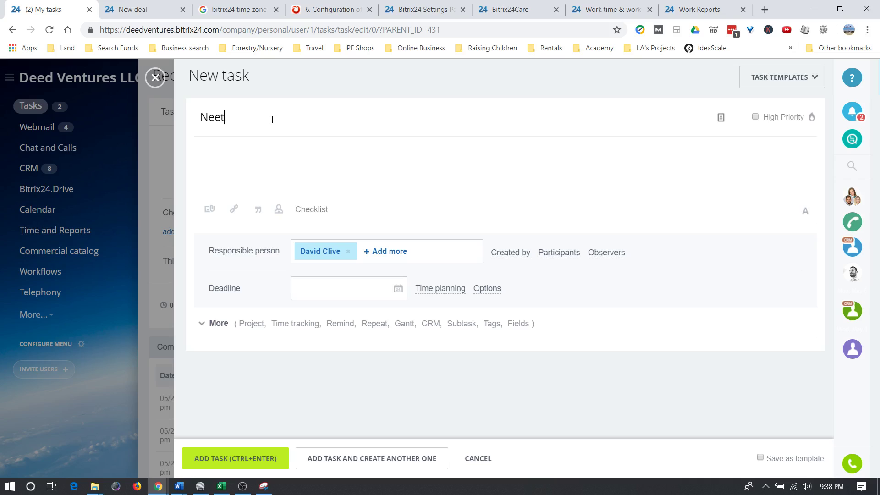
{"action": "key", "text": "BackSpace"}
{"action": "type", "text": "d to mention subtask creations"}
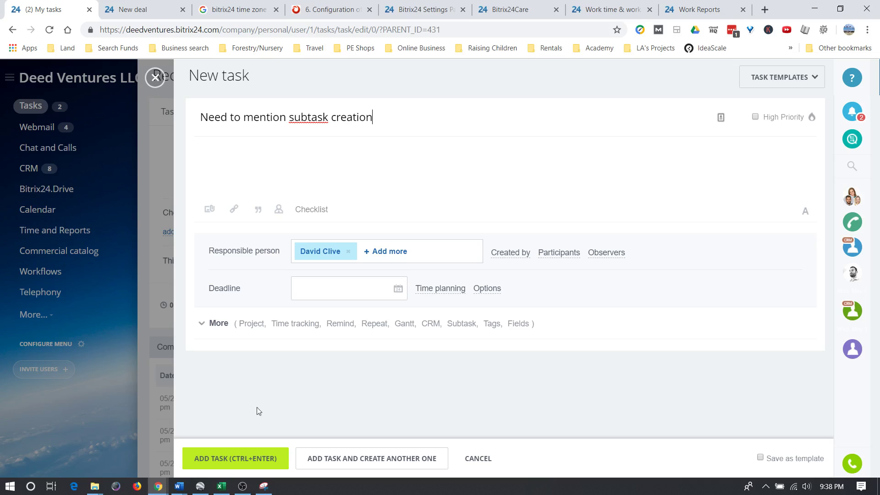
Enable planned-time tracking in the subtask's additional options and add the subtask
{"action": "left_click", "coordinate": [213, 324]}
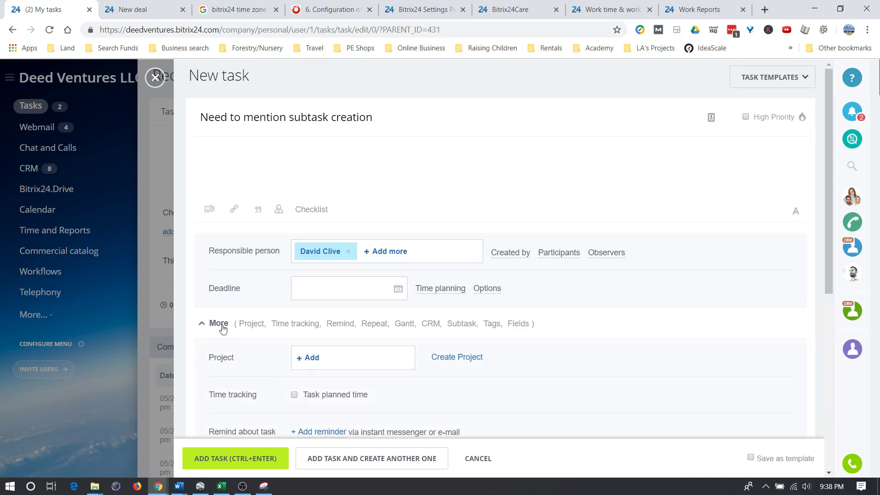
{"action": "scroll", "coordinate": [273, 327], "scroll_direction": "down", "scroll_amount": 4}
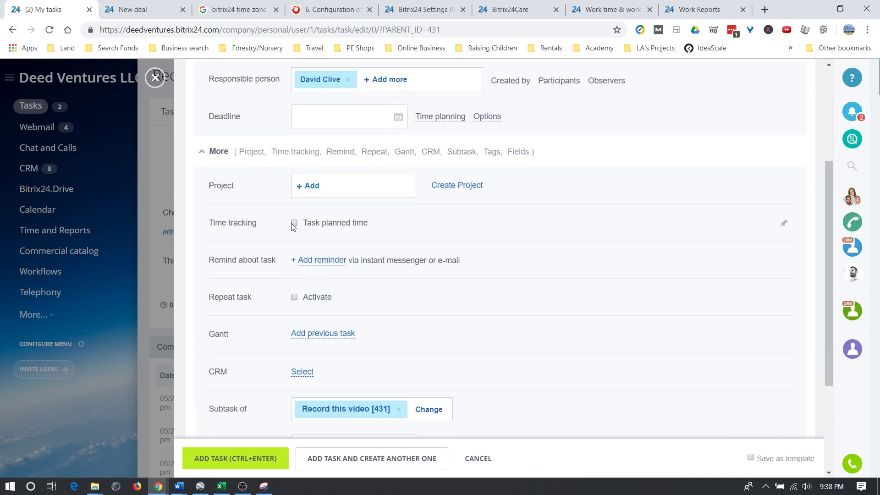
{"action": "left_click", "coordinate": [294, 223]}
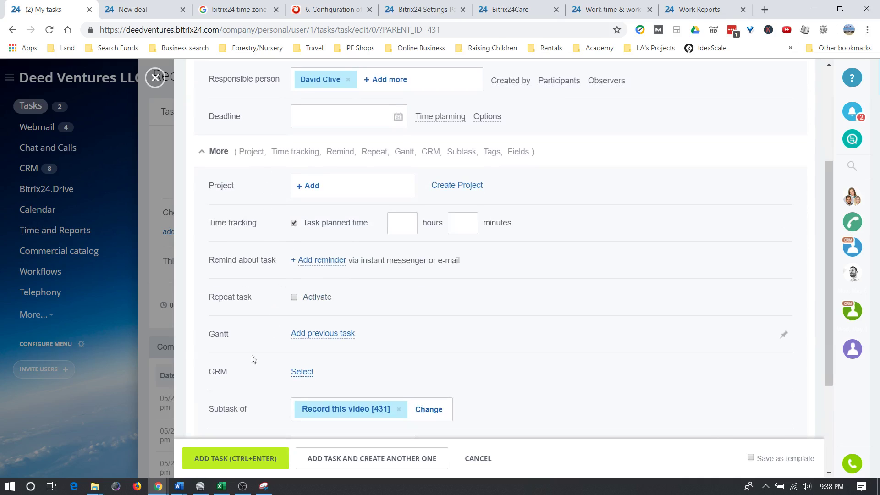
{"action": "left_click", "coordinate": [237, 459]}
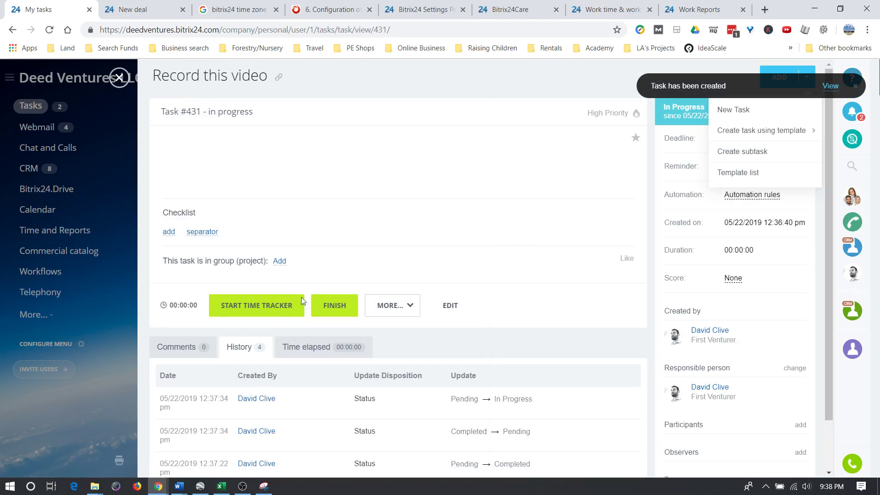
Return to the full task list and expand "Record this video" to show its subtask
{"action": "left_click", "coordinate": [125, 86]}
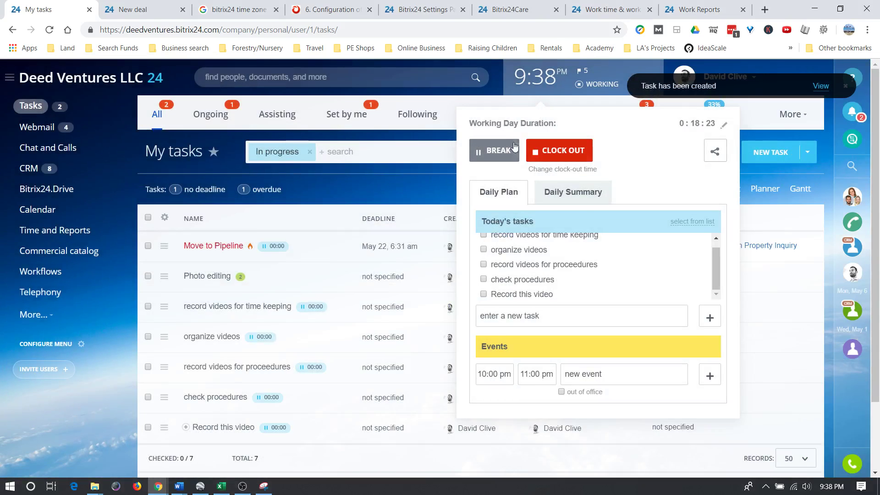
{"action": "left_click", "coordinate": [393, 186]}
{"action": "scroll", "coordinate": [371, 212], "scroll_direction": "down", "scroll_amount": 2}
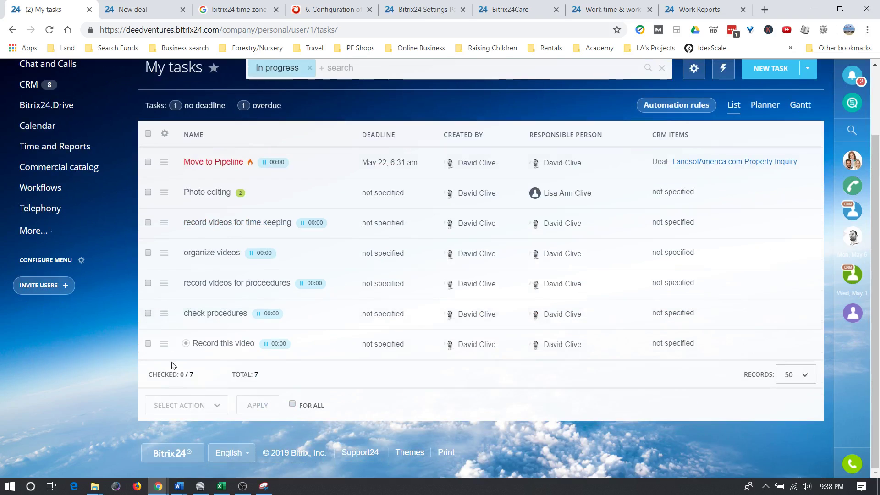
{"action": "left_click", "coordinate": [187, 344]}
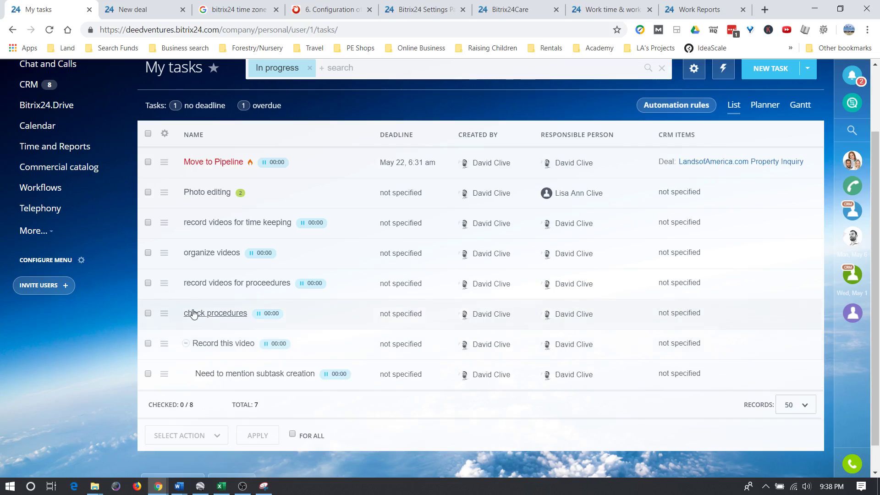
Start the time tracker on the "Need to mention subtask creation" subtask, and switch tracking to the parent task "Record this video"
{"action": "left_click", "coordinate": [338, 375]}
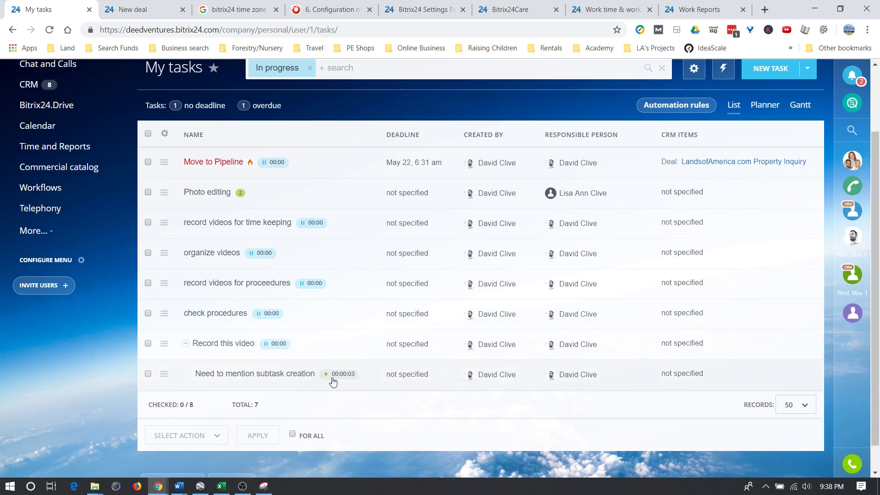
{"action": "left_click", "coordinate": [277, 344]}
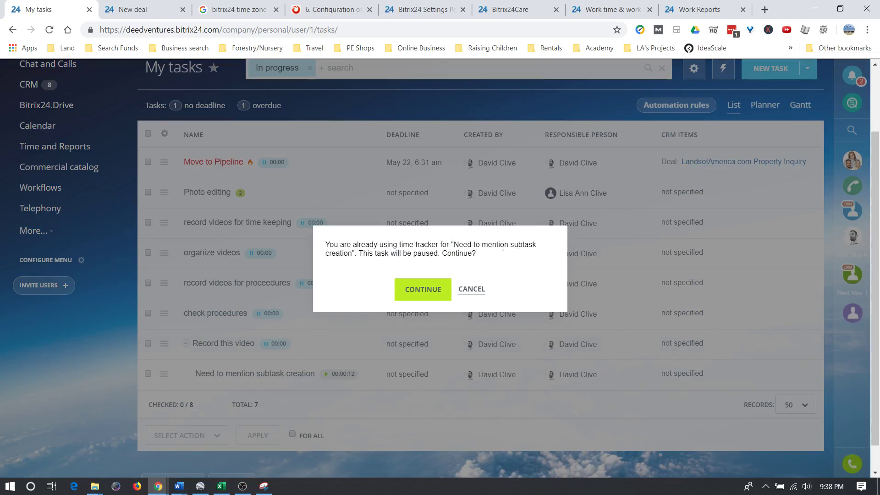
{"action": "left_click", "coordinate": [424, 289]}
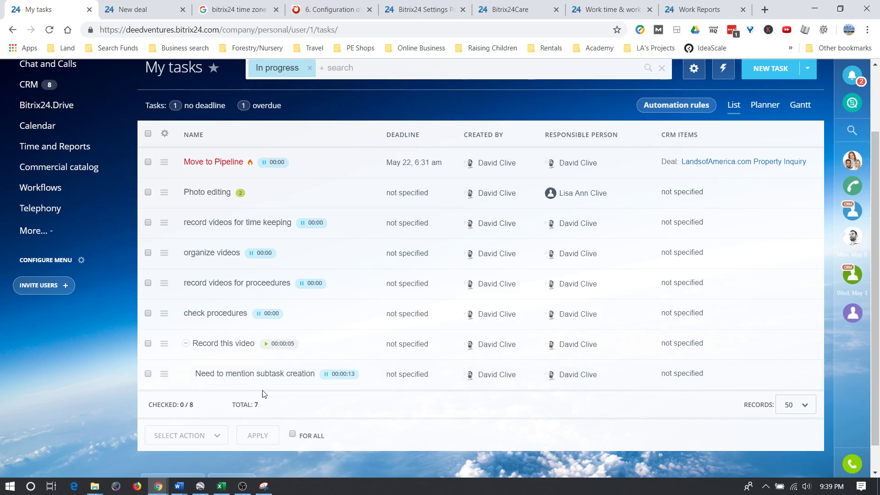
{"action": "left_click", "coordinate": [146, 374]}
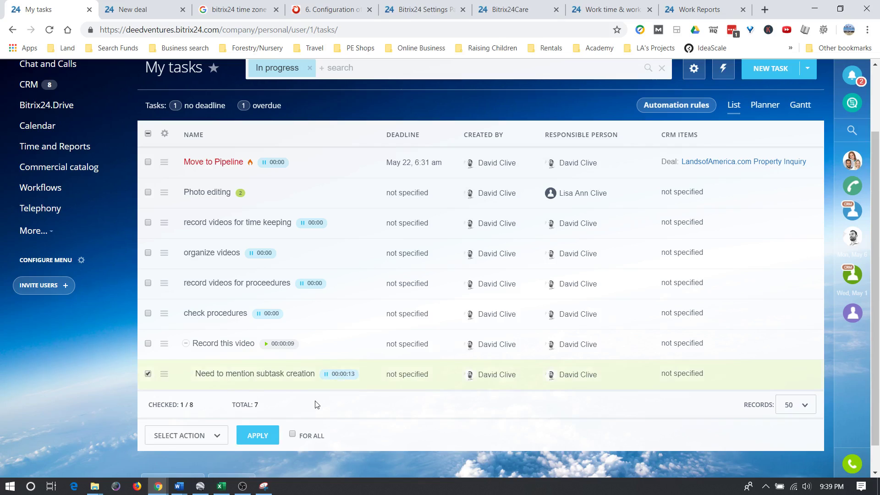
{"action": "left_click", "coordinate": [148, 375]}
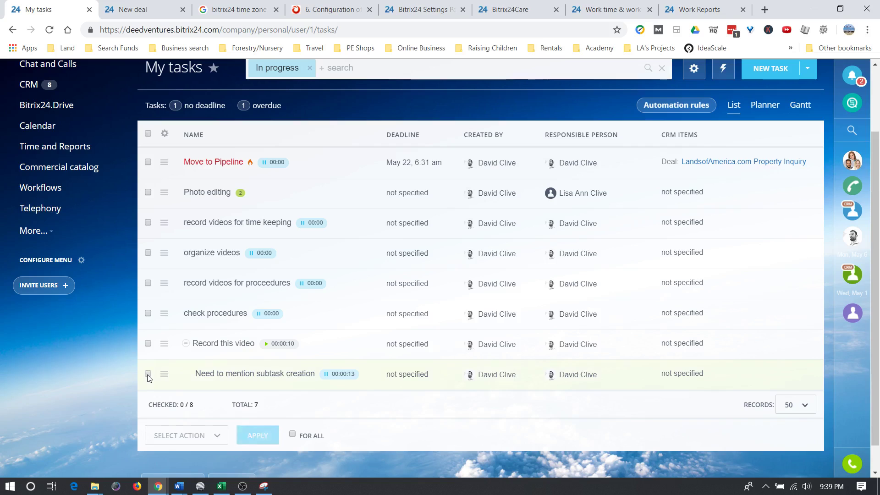
{"action": "left_click", "coordinate": [148, 345]}
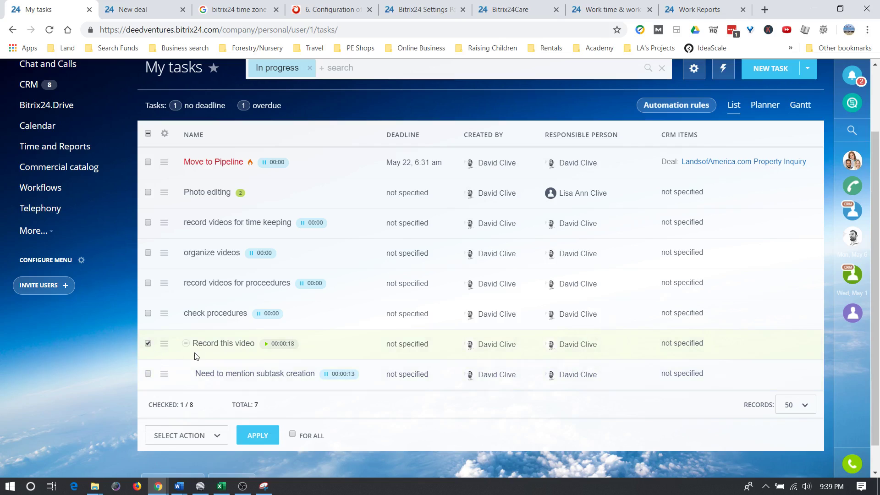
{"action": "left_click", "coordinate": [256, 439]}
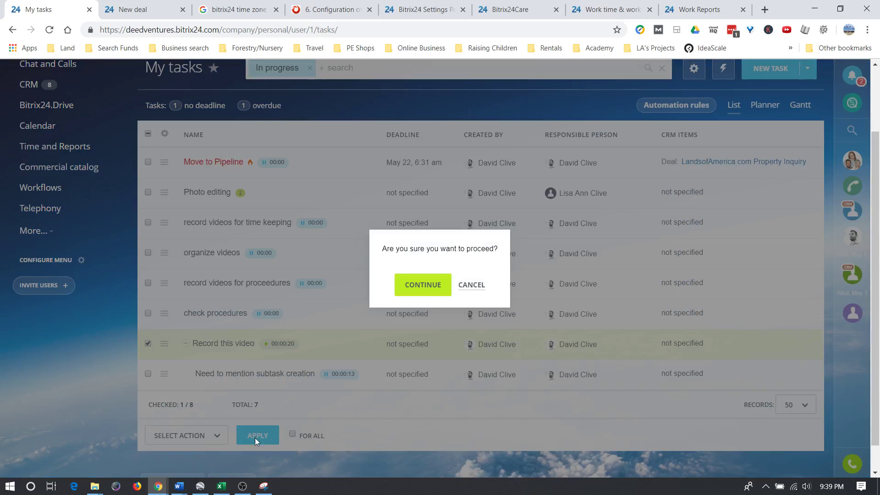
{"action": "left_click", "coordinate": [470, 286]}
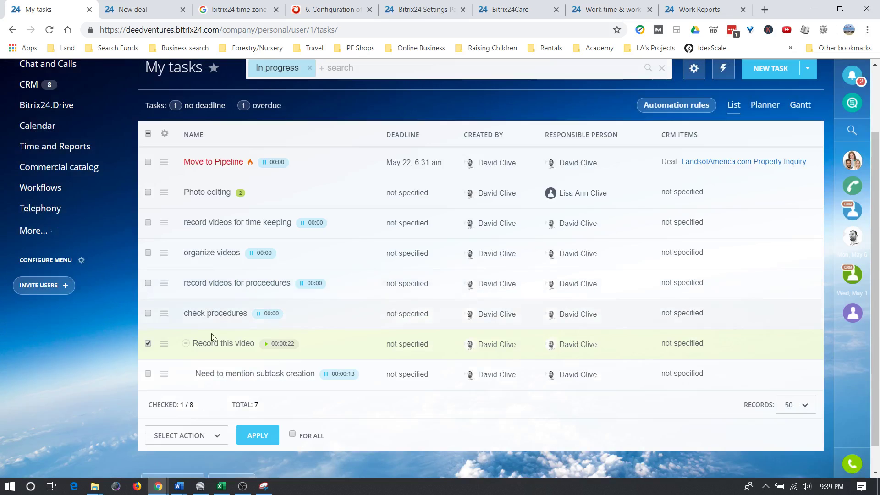
{"action": "left_click", "coordinate": [149, 344]}
Finish the task "Record this video" and its subtask "Need to mention subtask creation"
{"action": "left_click", "coordinate": [164, 344]}
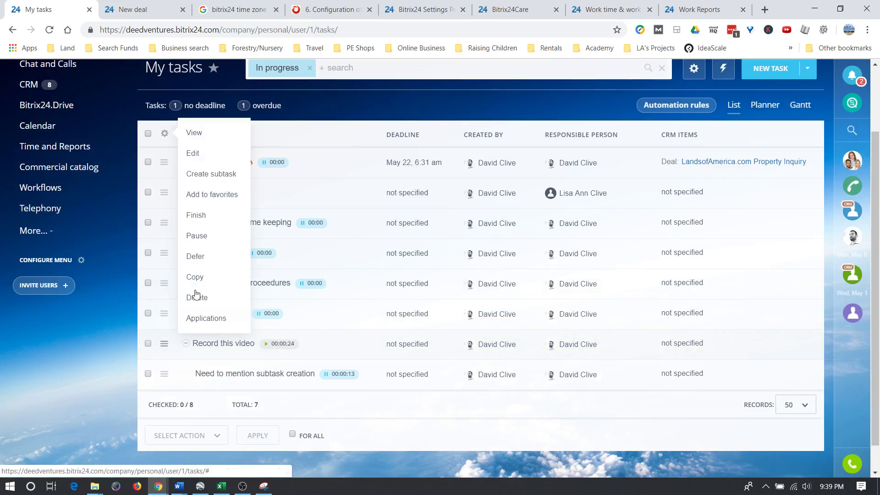
{"action": "left_click", "coordinate": [202, 218]}
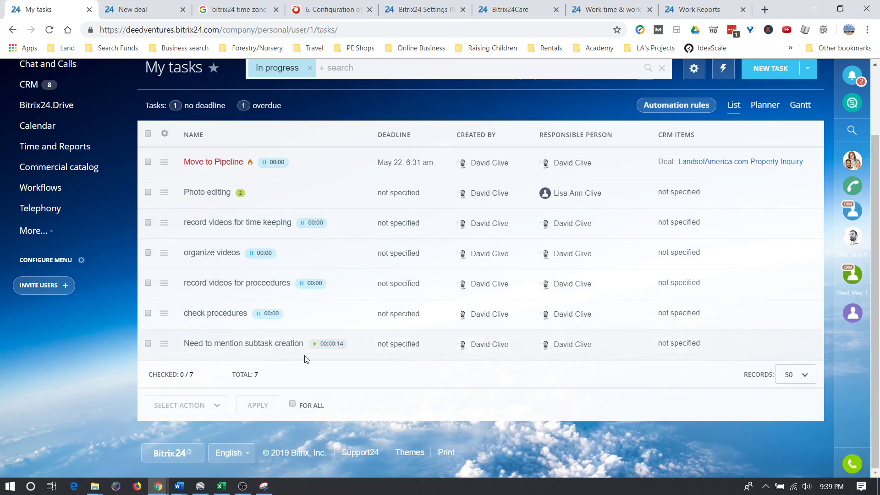
{"action": "left_click", "coordinate": [165, 344]}
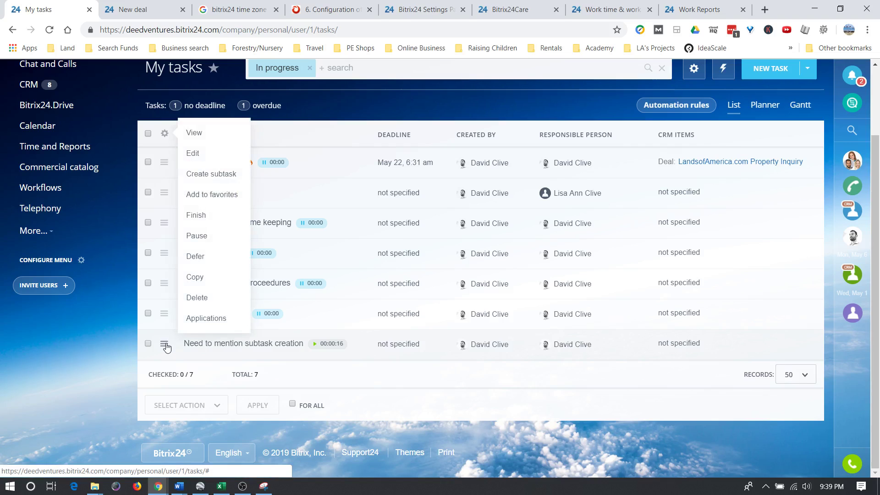
{"action": "left_click", "coordinate": [198, 216]}
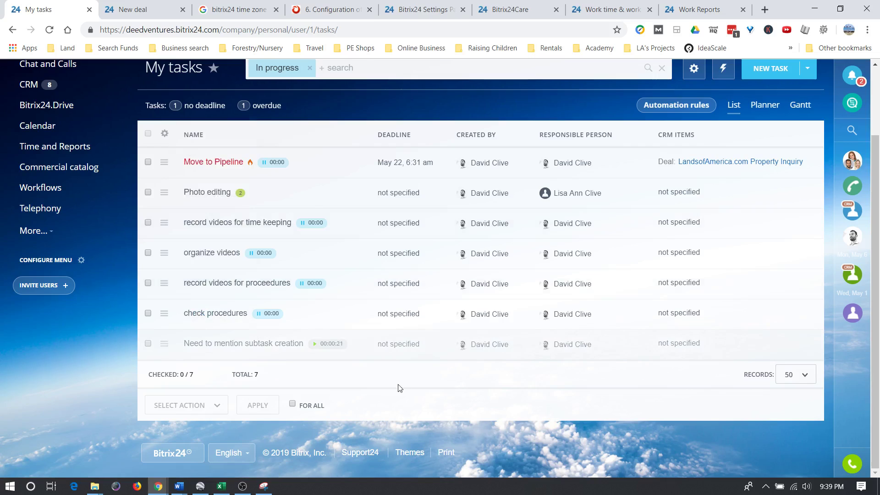
Review today's tasks in the working day's daily plan, including the finished tasks and their tracked times
{"action": "scroll", "coordinate": [414, 385], "scroll_direction": "up", "scroll_amount": 2}
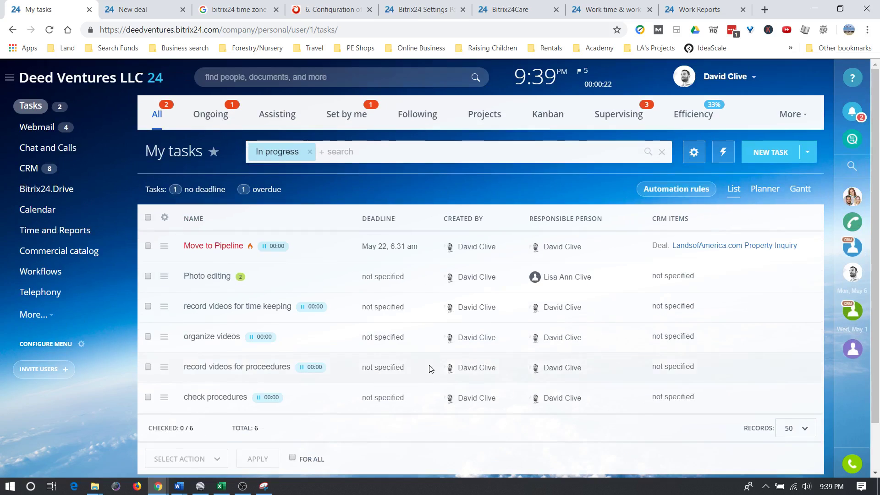
{"action": "left_click", "coordinate": [549, 85]}
{"action": "scroll", "coordinate": [629, 301], "scroll_direction": "down", "scroll_amount": 1}
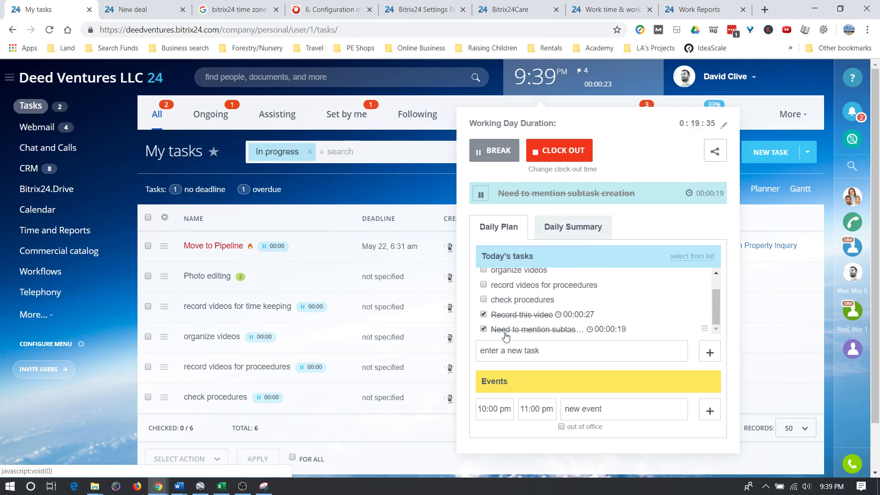
{"action": "scroll", "coordinate": [531, 326], "scroll_direction": "up", "scroll_amount": 1}
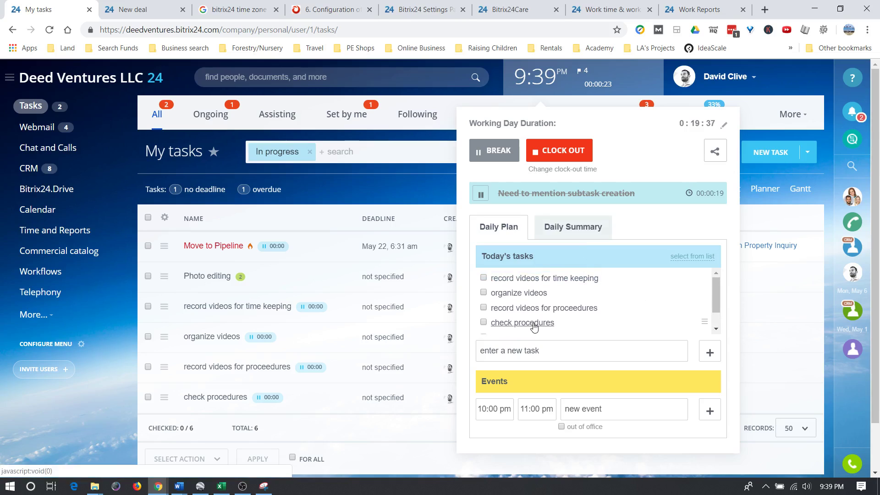
{"action": "left_click", "coordinate": [558, 77]}
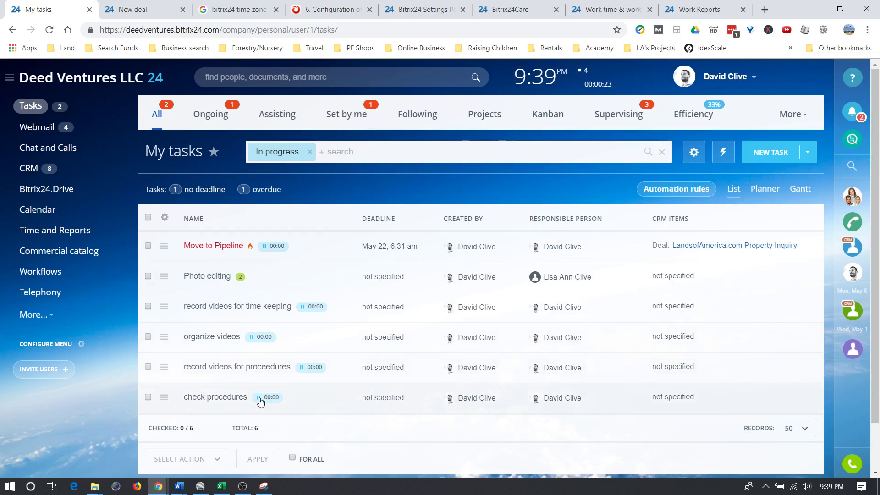
View the working day's social network sharing options for clock-in and clock-out, and close them
{"action": "left_click", "coordinate": [601, 73]}
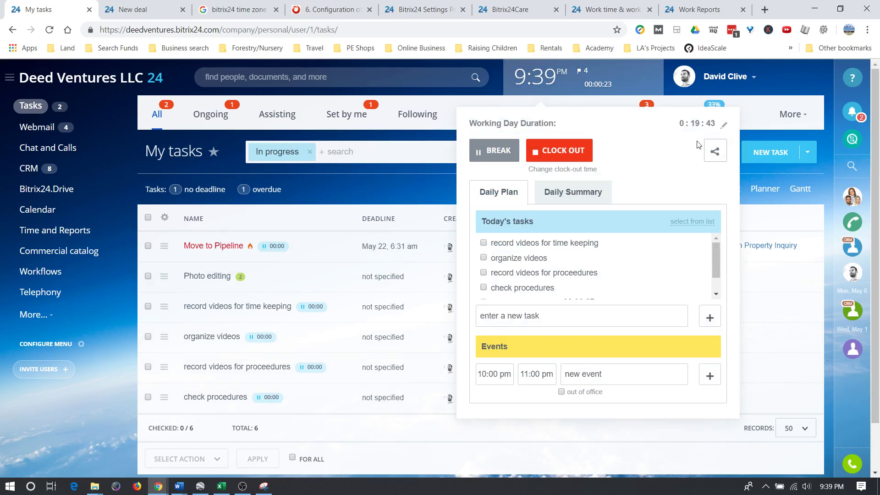
{"action": "left_click", "coordinate": [714, 154]}
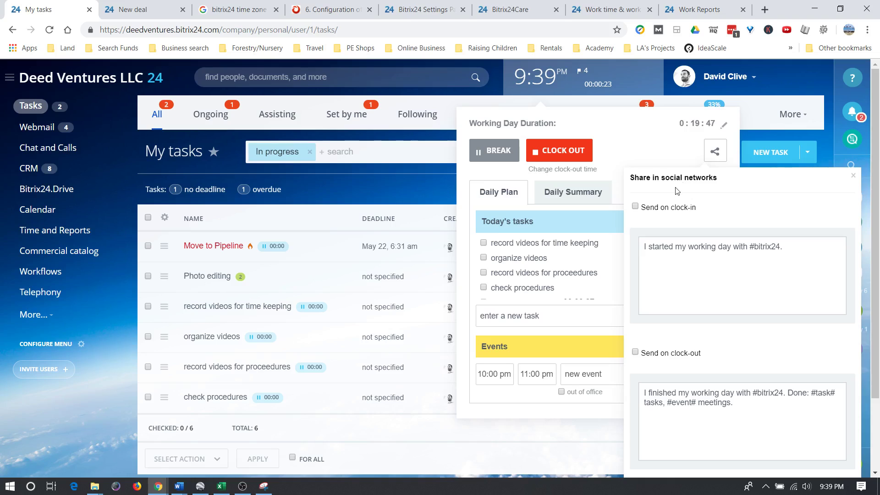
{"action": "left_click", "coordinate": [854, 177]}
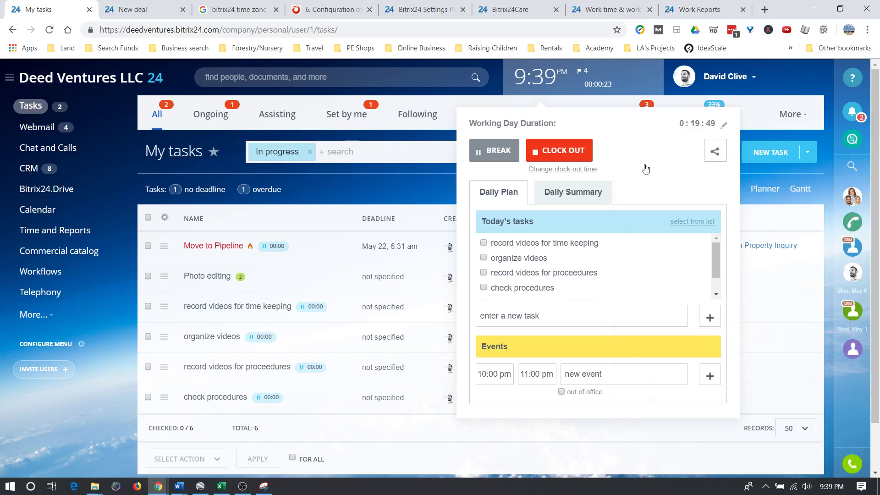
Compare the daily summary notes with the daily plan's task list, and close the working day details
{"action": "left_click", "coordinate": [575, 202]}
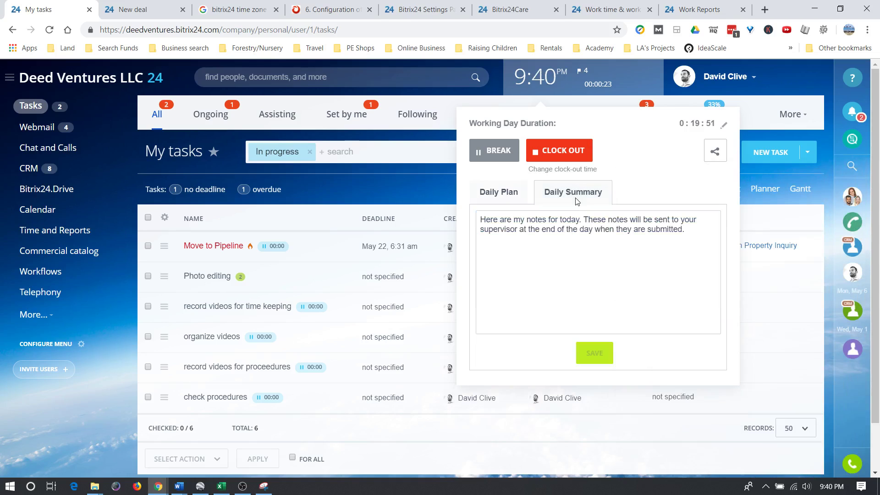
{"action": "left_click", "coordinate": [505, 198]}
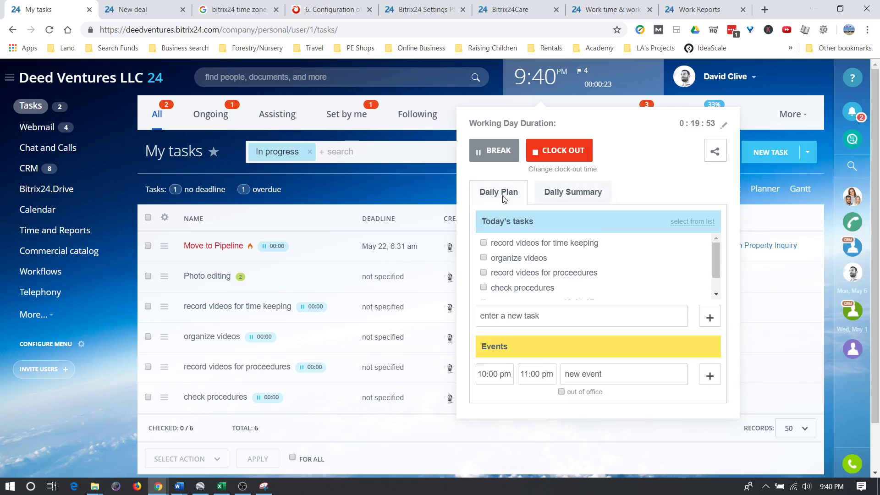
{"action": "left_click", "coordinate": [565, 195]}
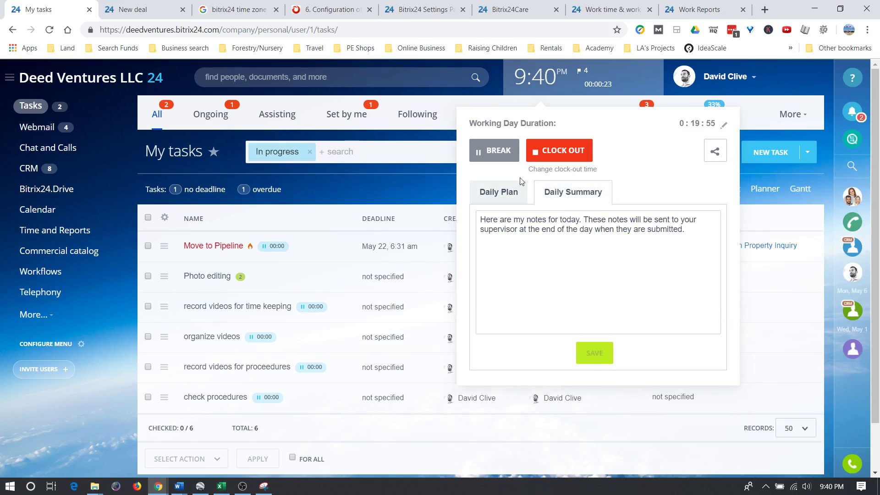
{"action": "left_click", "coordinate": [499, 193]}
{"action": "left_click", "coordinate": [568, 196]}
{"action": "left_click", "coordinate": [512, 194]}
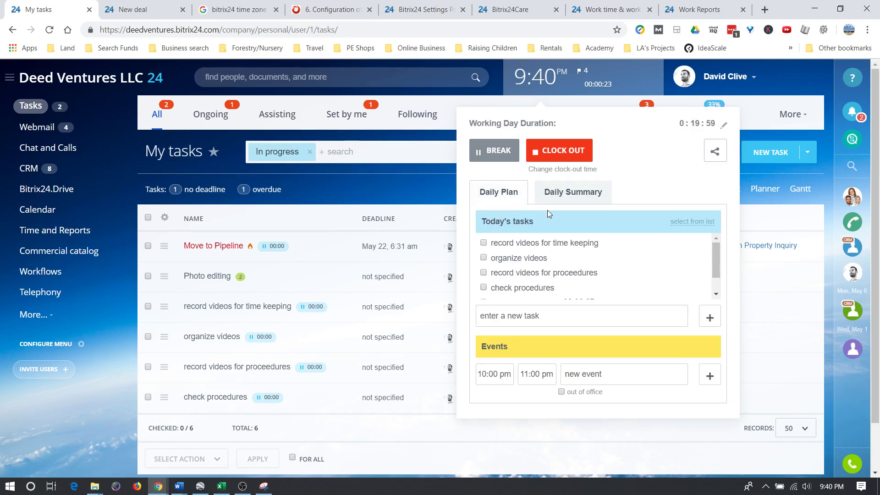
{"action": "left_click", "coordinate": [580, 195]}
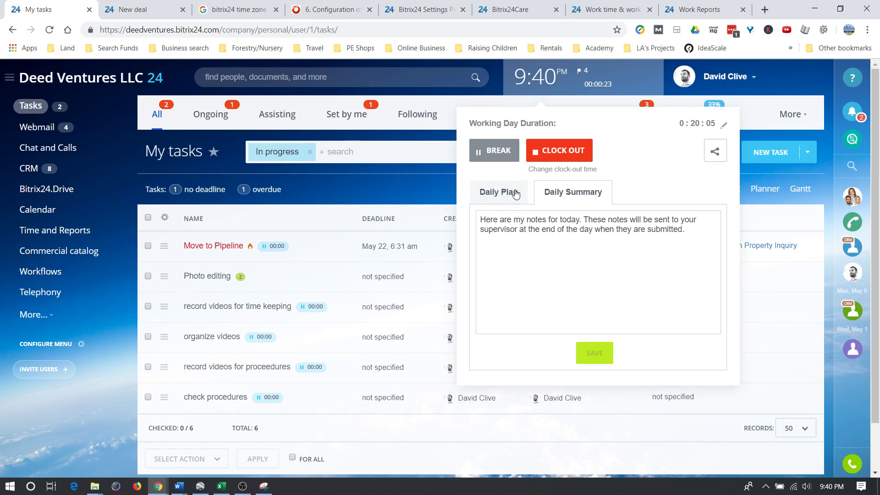
{"action": "left_click", "coordinate": [433, 185]}
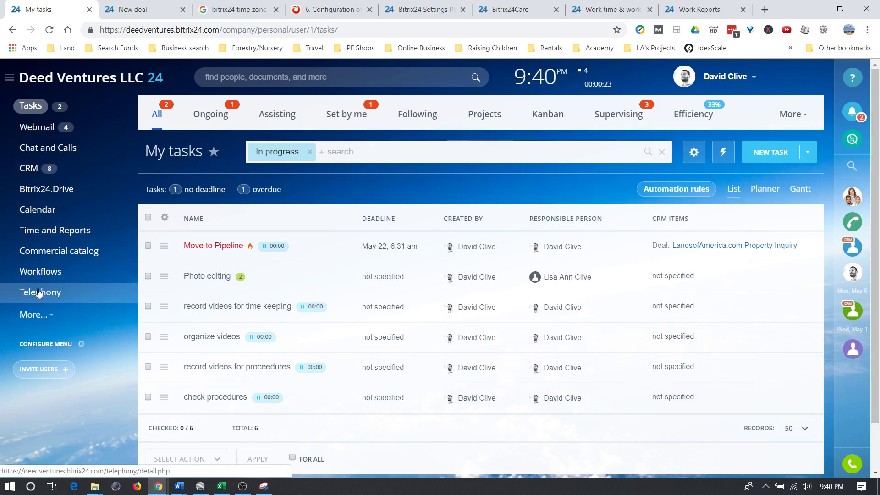
Open the work reports under Time and Reports and examine the task times in the sales lead's 10 May report
{"action": "left_click", "coordinate": [54, 232]}
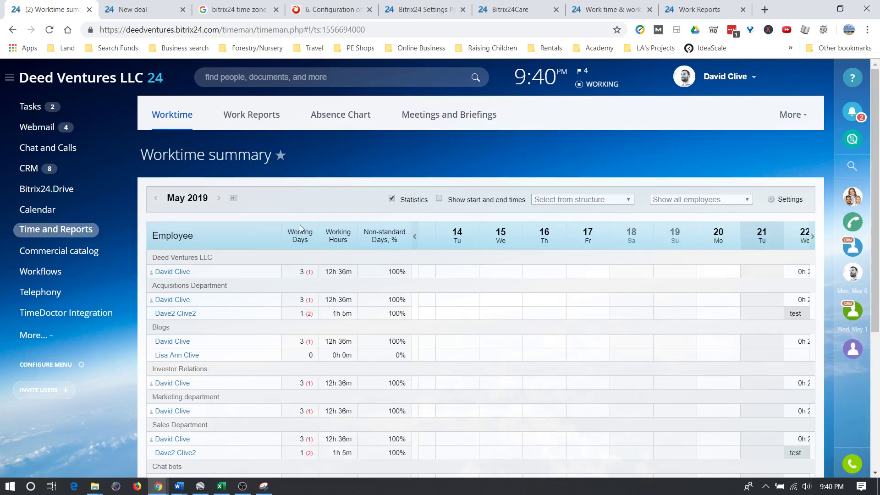
{"action": "left_click", "coordinate": [252, 115]}
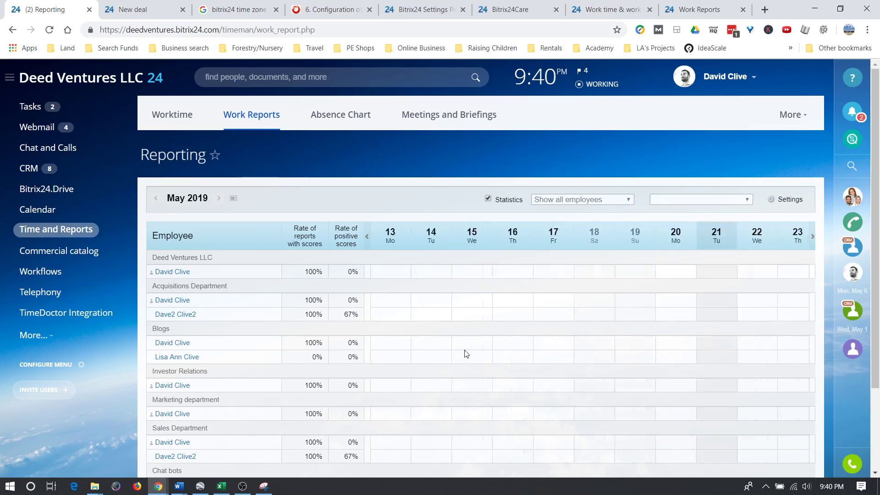
{"action": "left_click", "coordinate": [464, 314]}
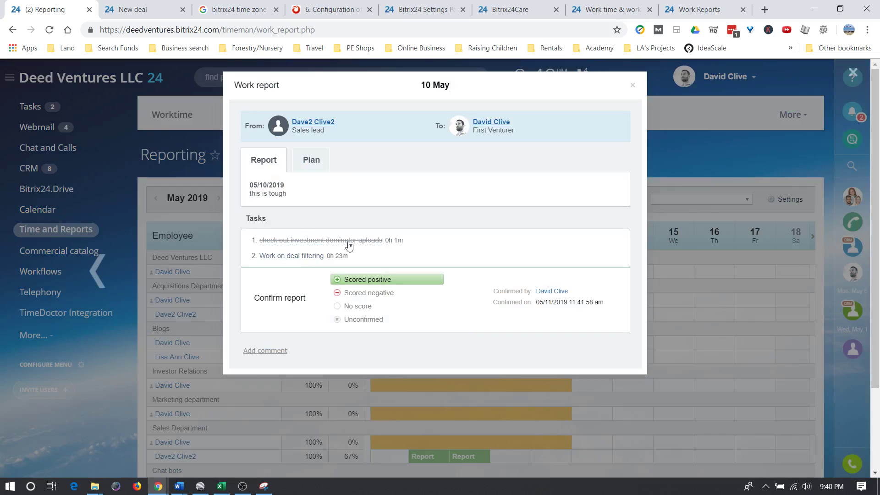
{"action": "left_click_drag", "start_coordinate": [389, 240], "coordinate": [405, 247]}
{"action": "left_click_drag", "start_coordinate": [330, 256], "coordinate": [349, 257]}
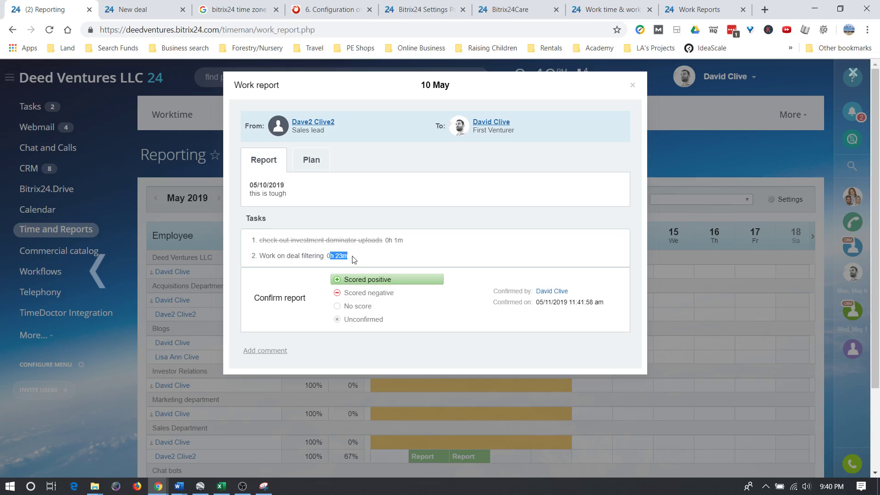
Compare the plan and report views of the 10 May work report, and close it
{"action": "left_click", "coordinate": [306, 164]}
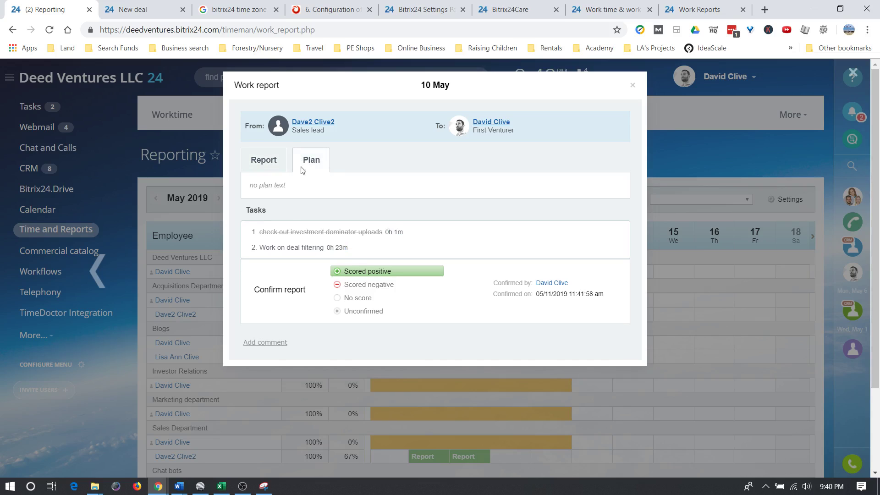
{"action": "left_click", "coordinate": [267, 166]}
{"action": "left_click", "coordinate": [296, 163]}
{"action": "left_click", "coordinate": [265, 165]}
{"action": "left_click", "coordinate": [311, 168]}
{"action": "left_click", "coordinate": [272, 166]}
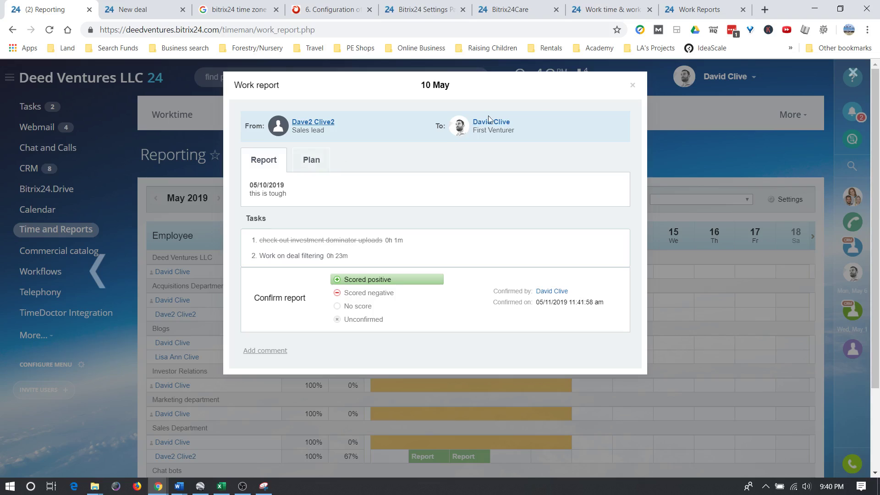
{"action": "left_click", "coordinate": [633, 84]}
Recheck the current working day's daily plan and daily summary from the work reports page
{"action": "left_click", "coordinate": [577, 87]}
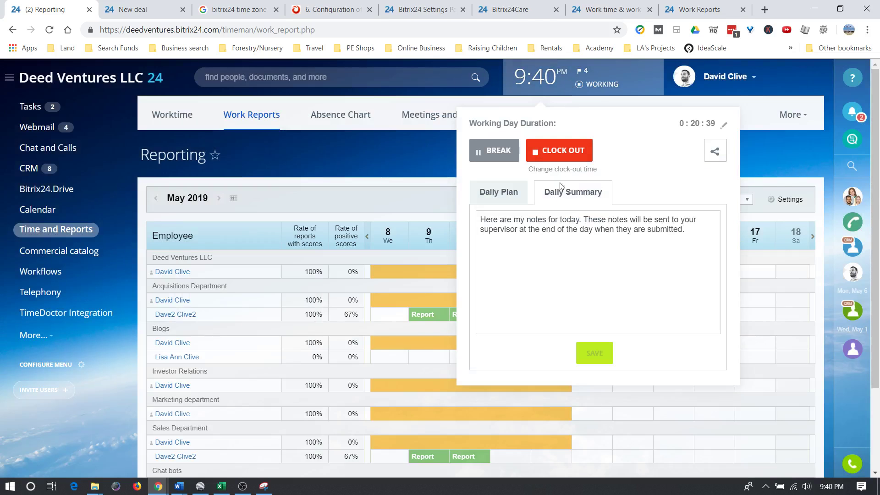
{"action": "left_click", "coordinate": [496, 194]}
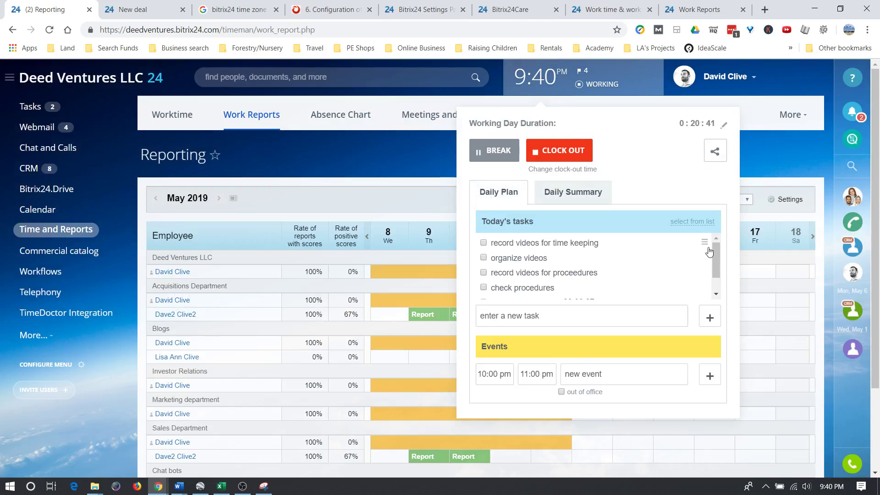
{"action": "mouse_move", "coordinate": [716, 252]}
{"action": "left_mouse_down"}
{"action": "mouse_move", "coordinate": [717, 274]}
{"action": "mouse_move", "coordinate": [717, 252]}
{"action": "left_mouse_up"}
{"action": "left_click", "coordinate": [572, 194]}
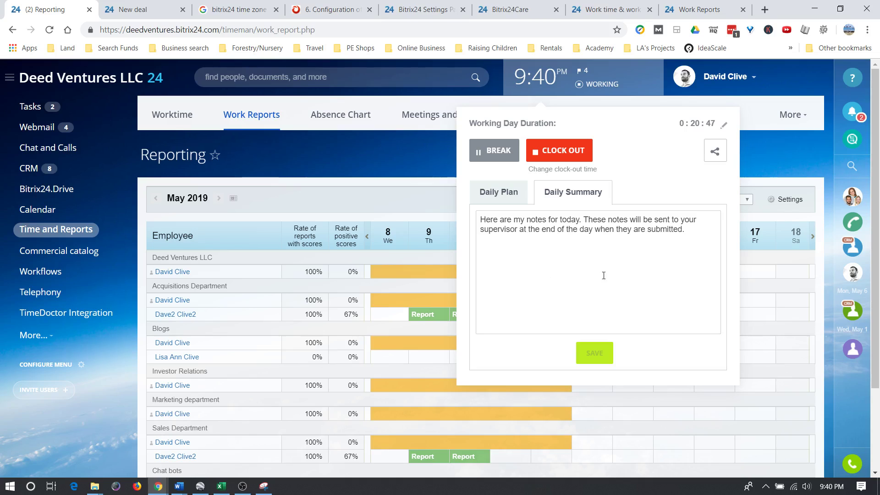
{"action": "left_click", "coordinate": [320, 156]}
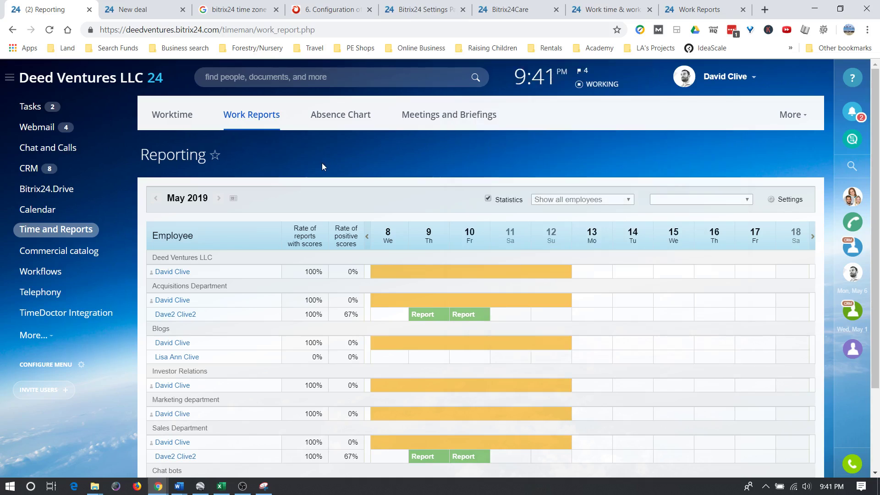